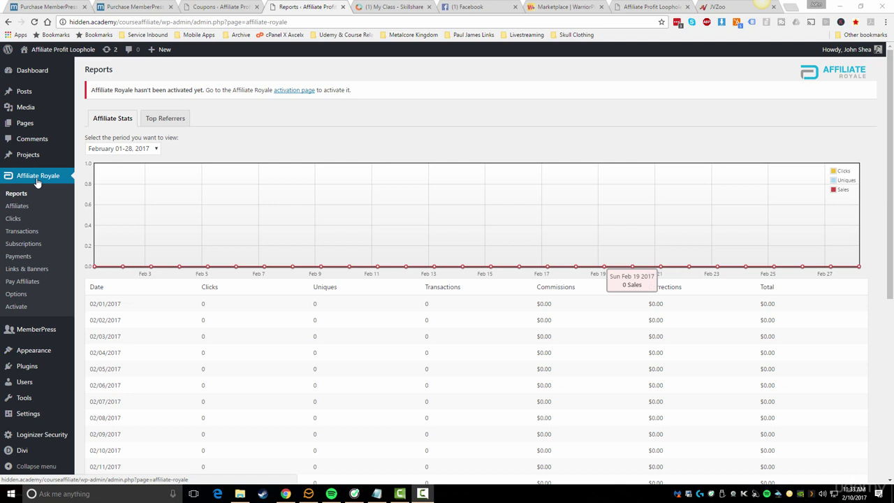
# Review Affiliate Royale's records of affiliates, referred clicks, transactions, subscriptions and payments made to affiliates
pyautogui.moveTo(42, 333)
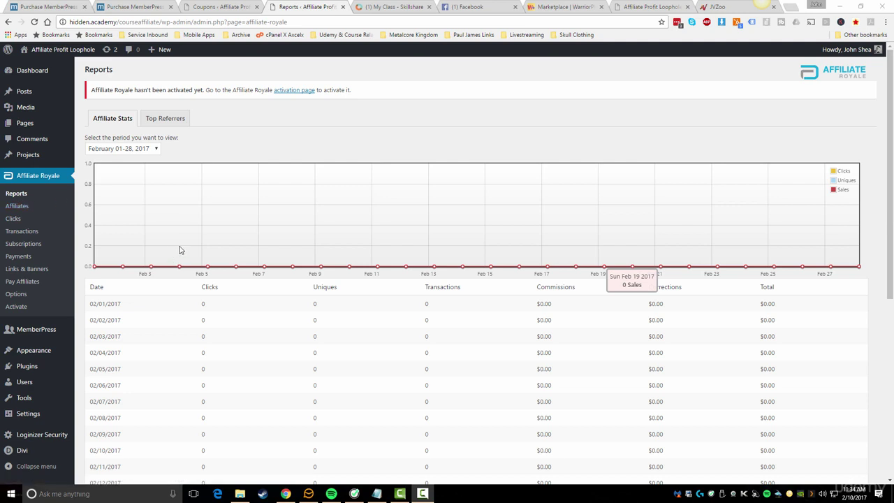
pyautogui.click(32, 212)
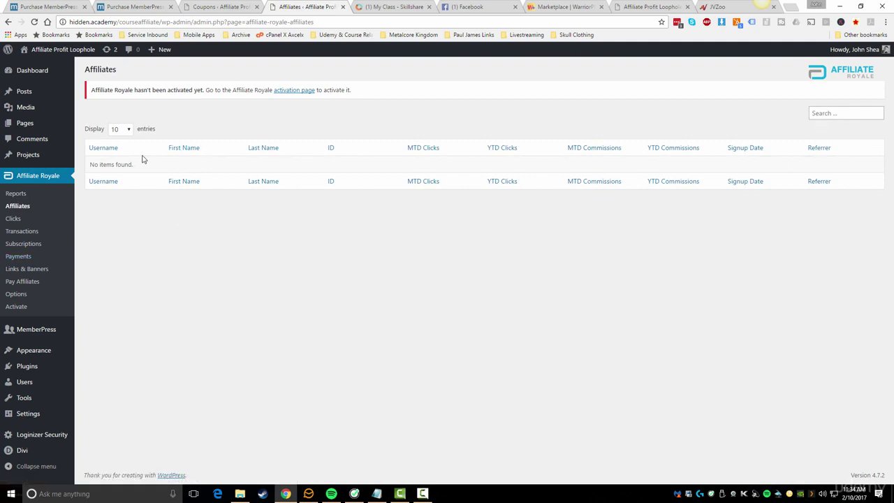
pyautogui.click(19, 221)
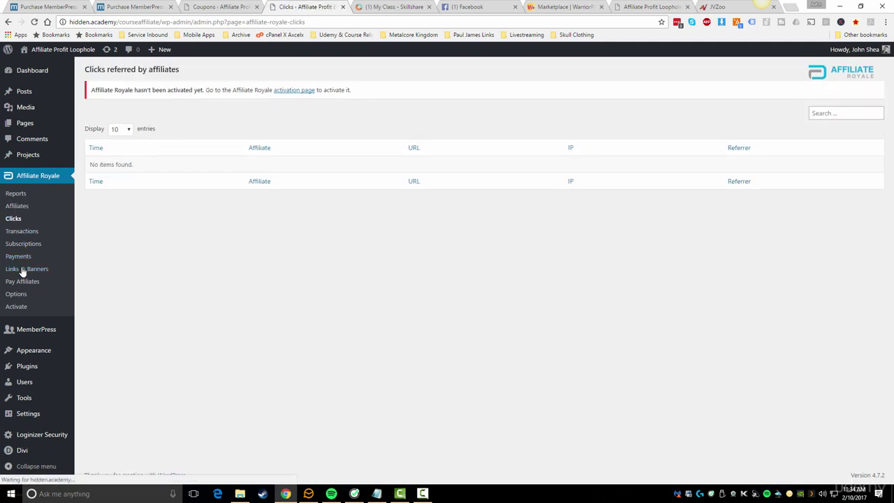
pyautogui.click(21, 232)
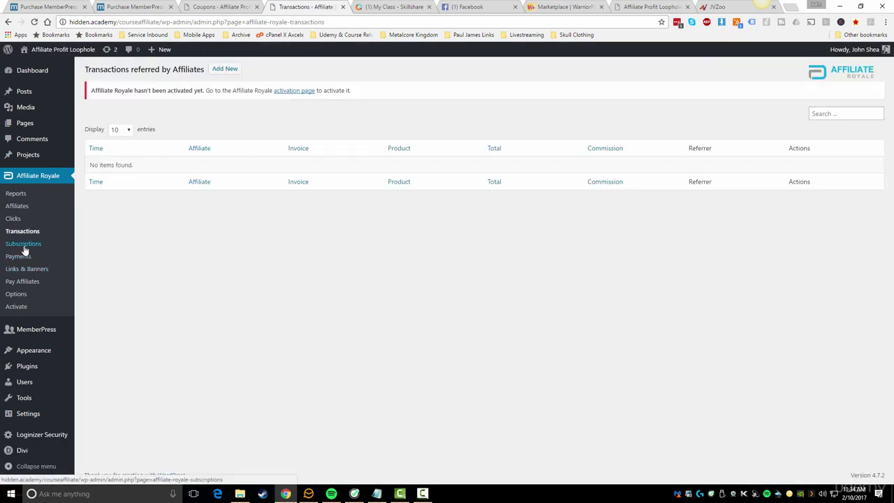
pyautogui.click(24, 246)
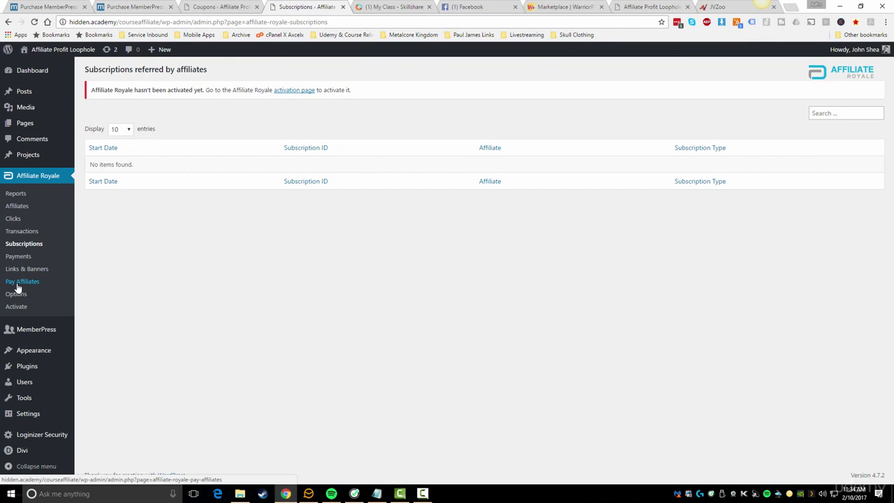
pyautogui.click(18, 256)
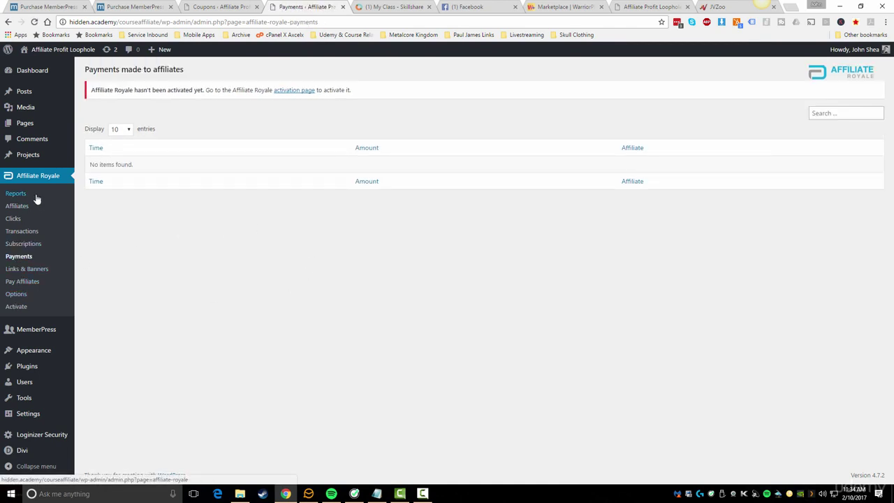
# Review Affiliate Royale's Links & Banners, Pay Affiliates and Options pages
pyautogui.click(20, 269)
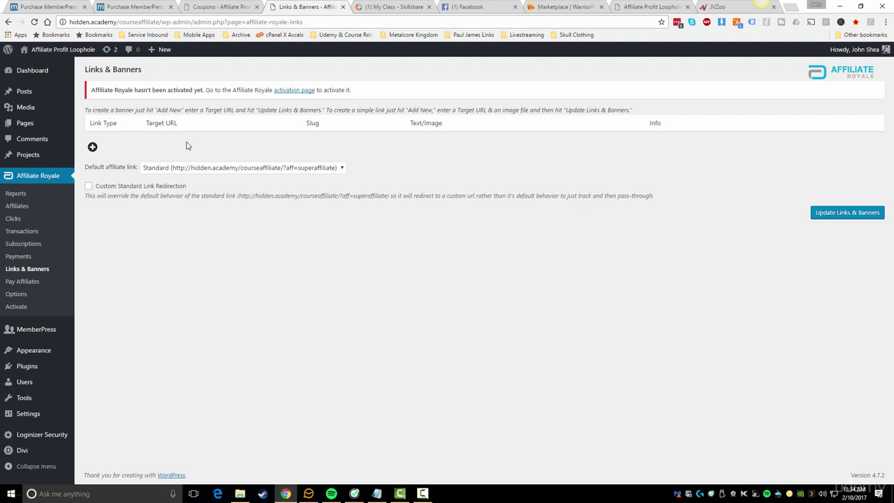
pyautogui.click(28, 282)
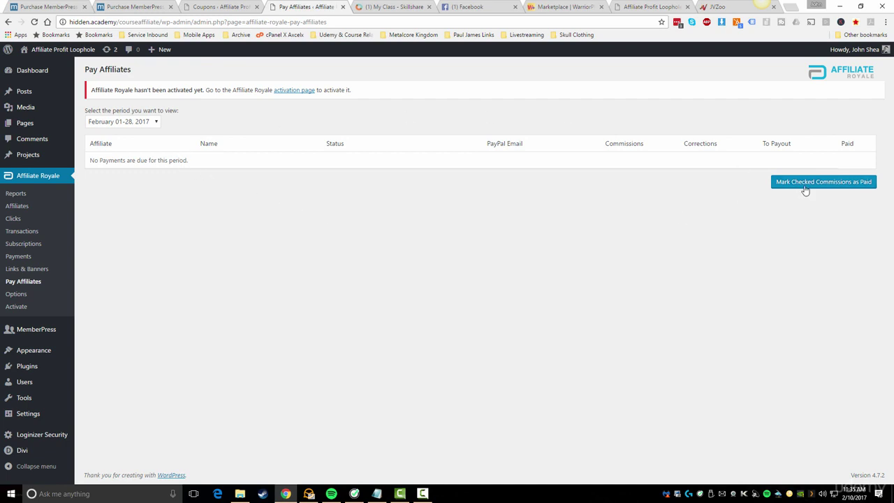
pyautogui.click(18, 294)
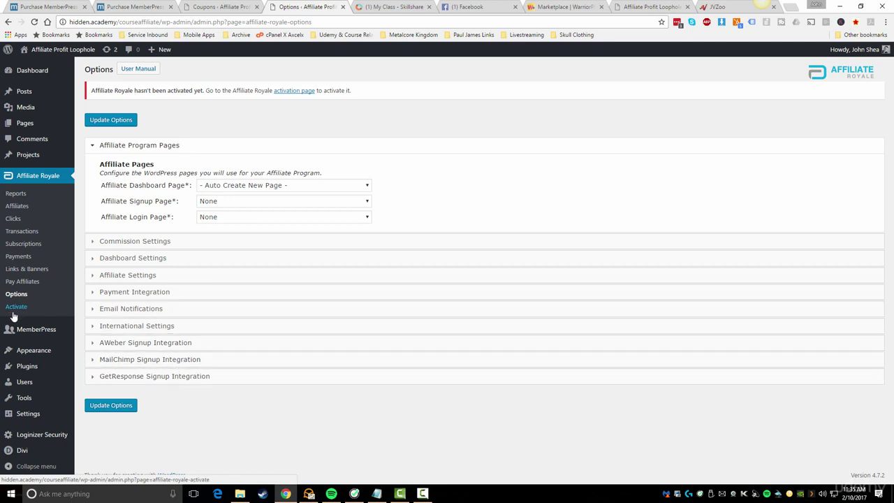
# Examine the Affiliate Royale reports, comparing the daily Affiliate Stats with the Top Referrers list for February 2017
pyautogui.click(14, 194)
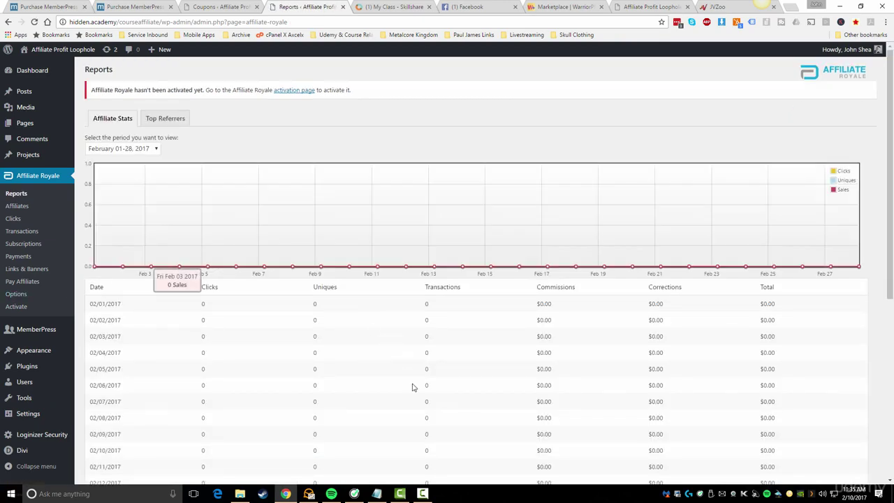
pyautogui.scroll(-4, 412, 387)
pyautogui.scroll(4, 411, 387)
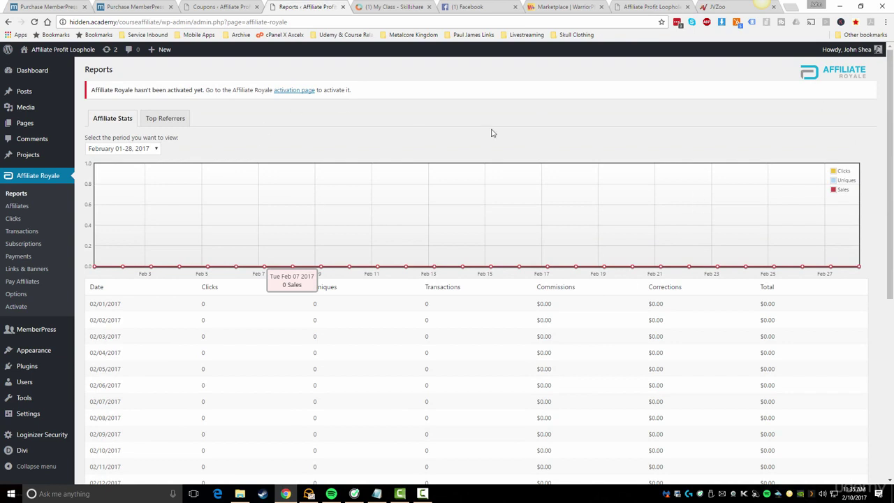
pyautogui.scroll(-4, 371, 383)
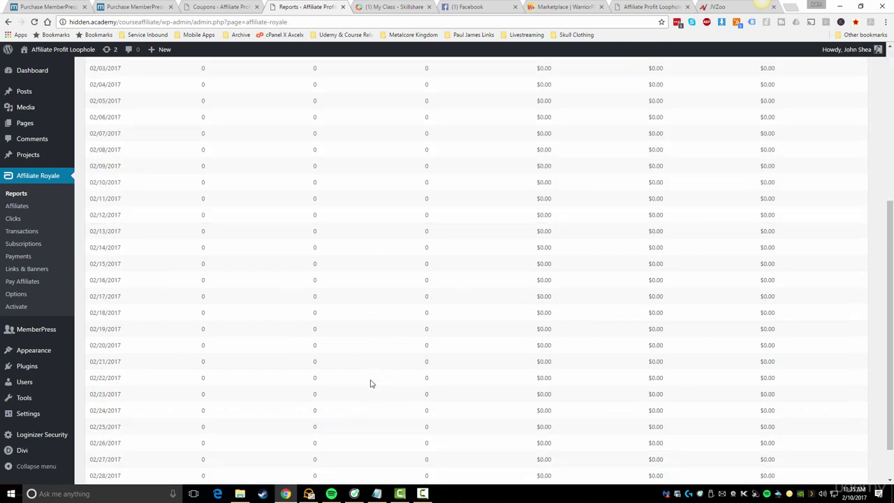
pyautogui.scroll(4, 371, 384)
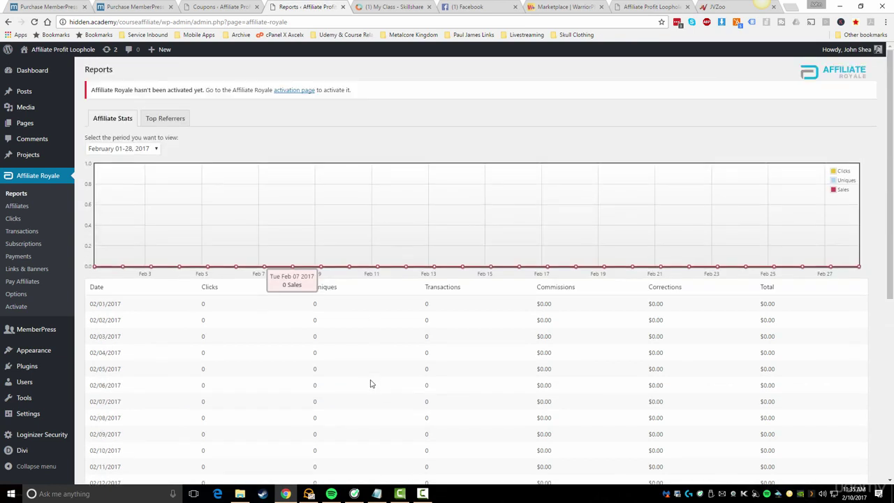
pyautogui.click(171, 120)
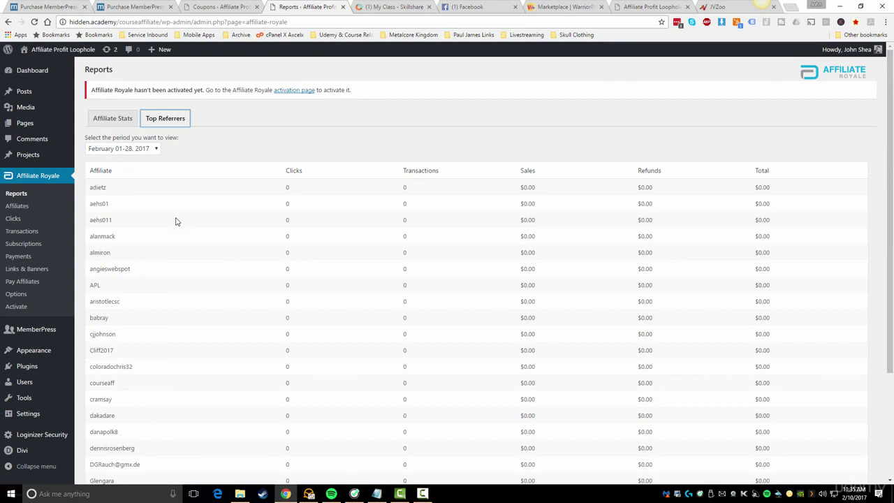
pyautogui.scroll(-3, 213, 342)
pyautogui.scroll(4, 213, 343)
pyautogui.click(114, 119)
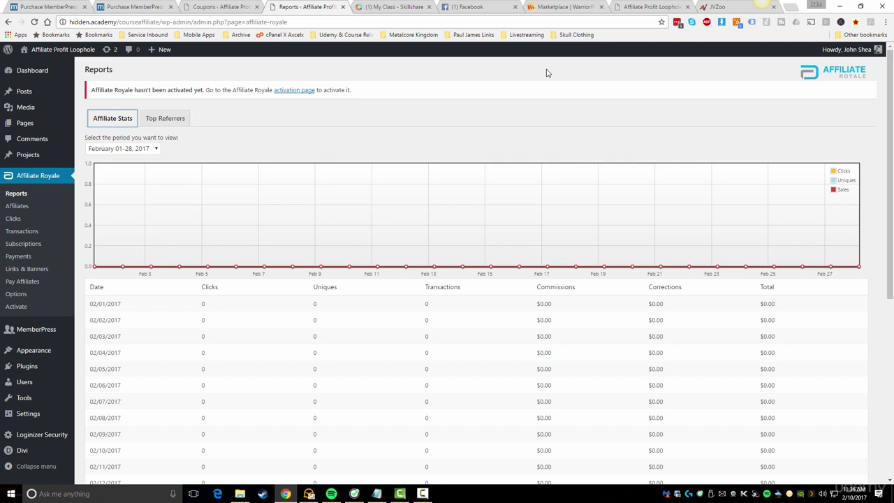
# Switch to the WarriorPlus site and look over its Marketplace and the home page's top products, ending on the Marketplace
pyautogui.click(564, 5)
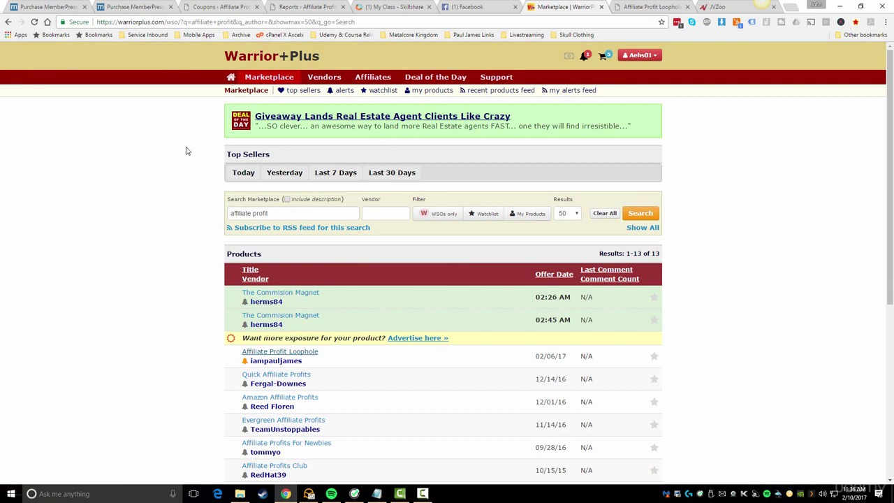
pyautogui.click(265, 80)
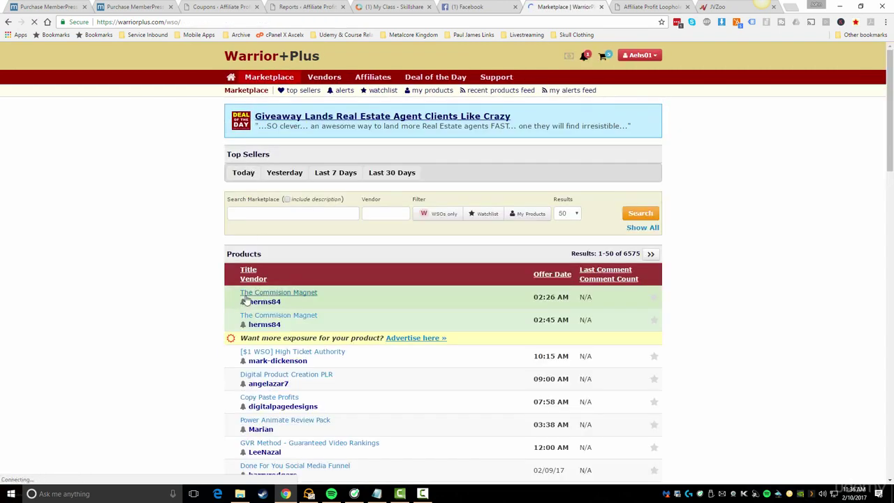
pyautogui.click(231, 77)
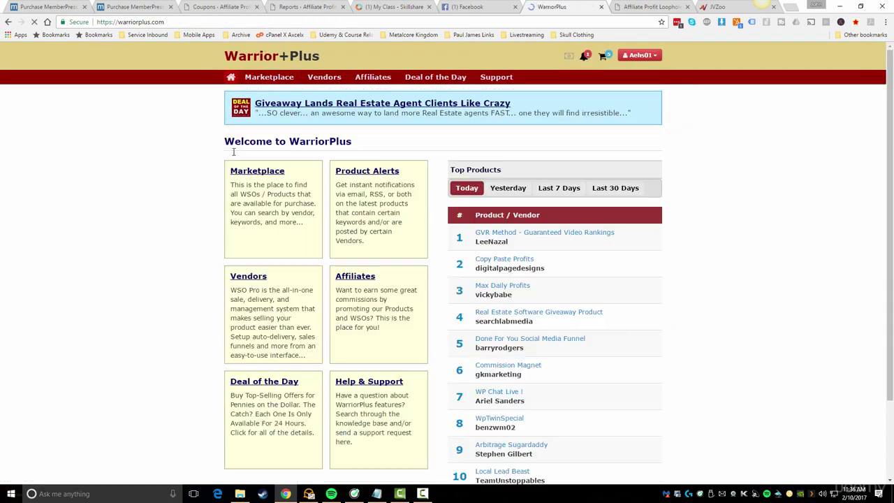
pyautogui.scroll(-2, 521, 242)
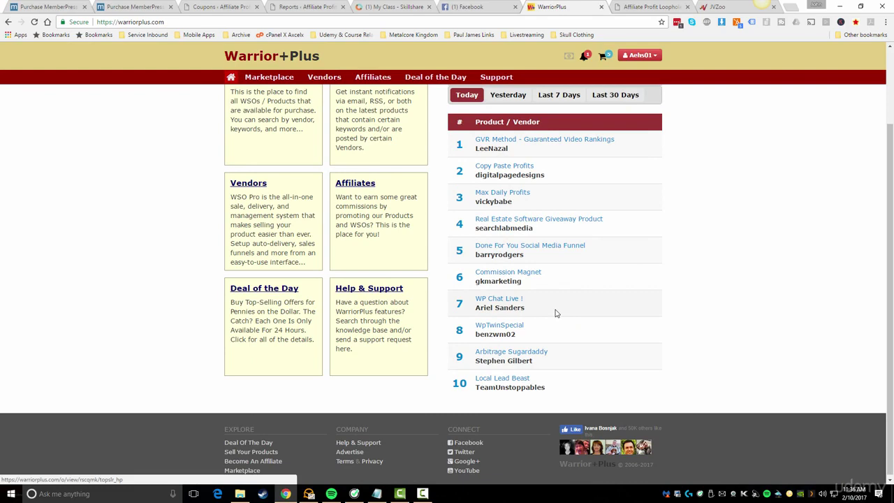
pyautogui.scroll(2, 552, 315)
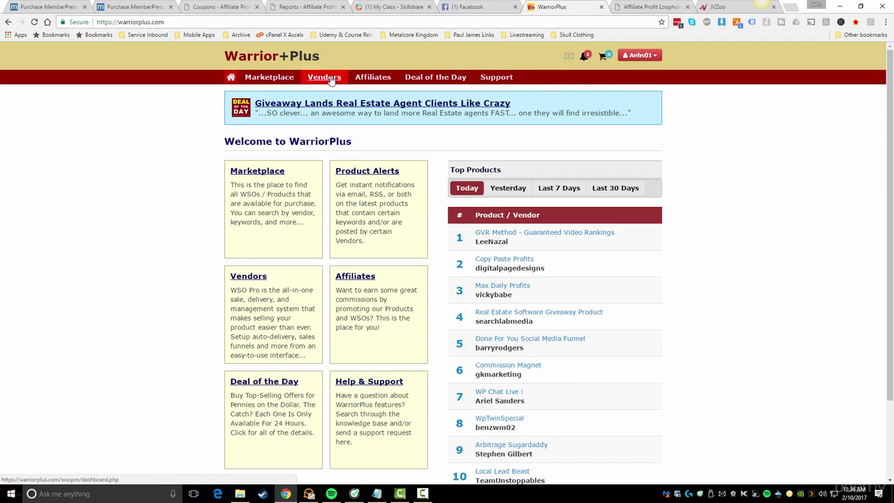
pyautogui.click(284, 83)
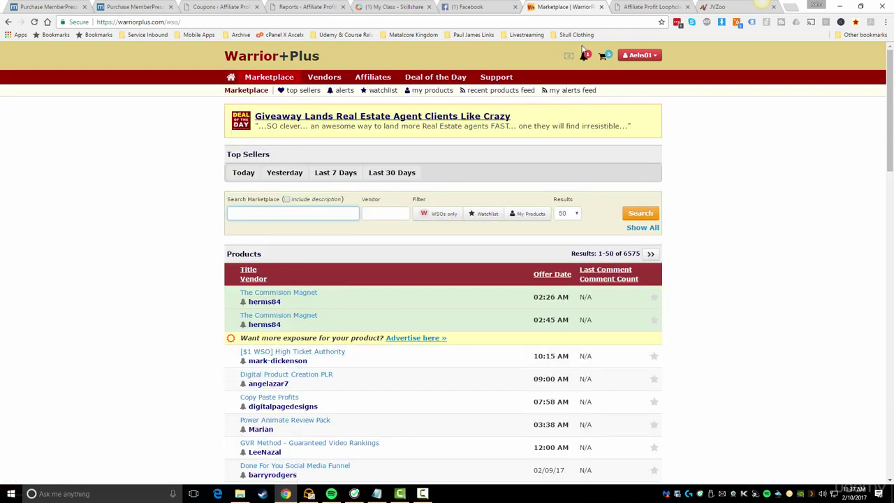
# Read through the Affiliate Profit Loophole sales page down to its Add to Cart offer, dismissing the exit pop-up
pyautogui.click(640, 6)
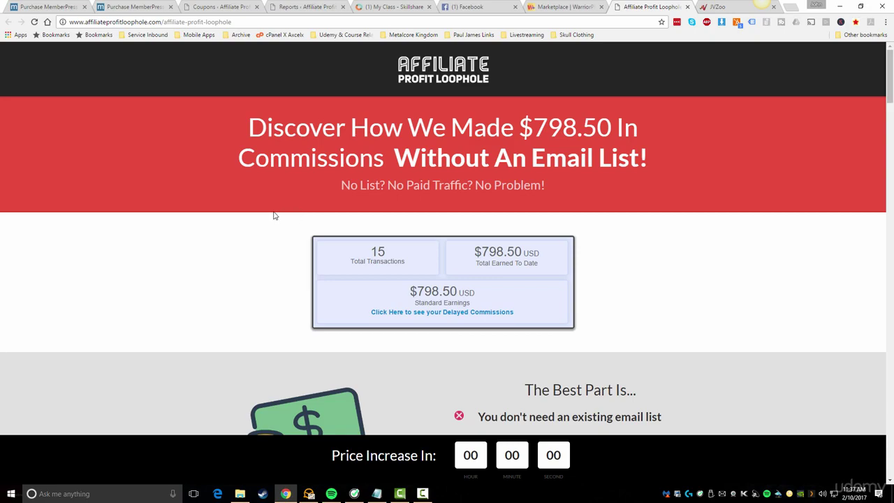
pyautogui.scroll(-10, 274, 215)
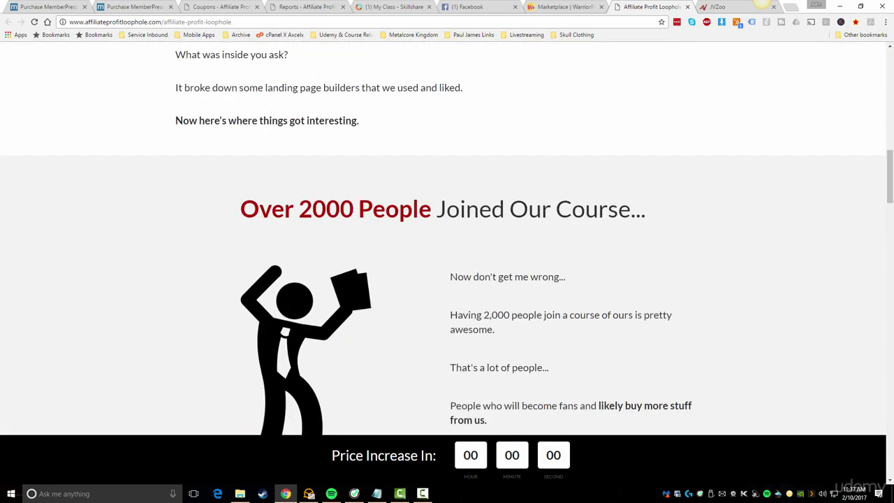
pyautogui.moveTo(884, 215); pyautogui.dragTo(878, 387)
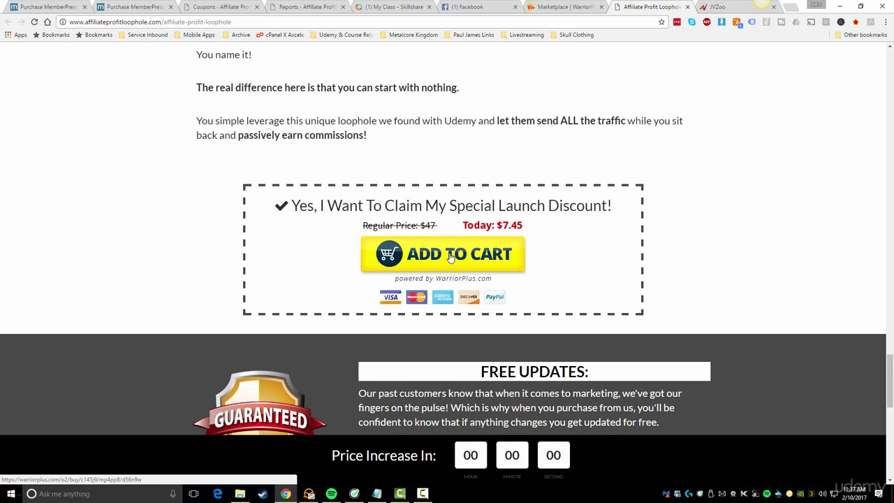
pyautogui.moveTo(567, 41)
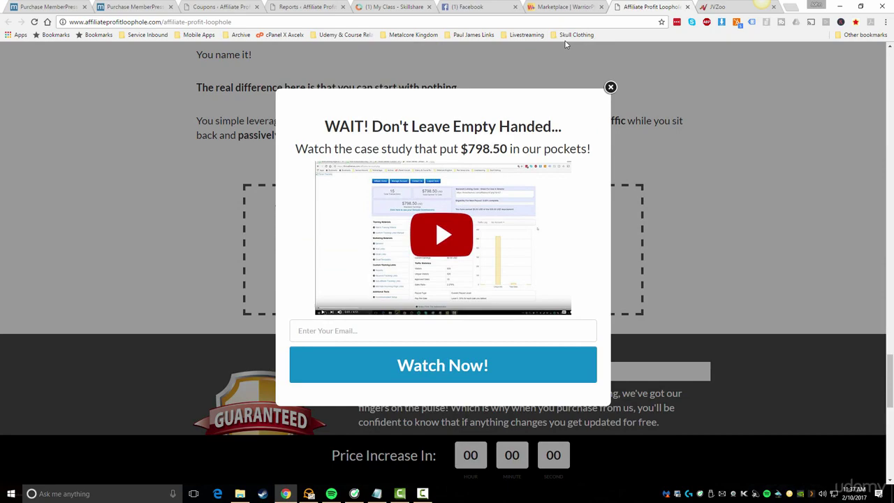
pyautogui.click(611, 88)
pyautogui.scroll(6, 499, 333)
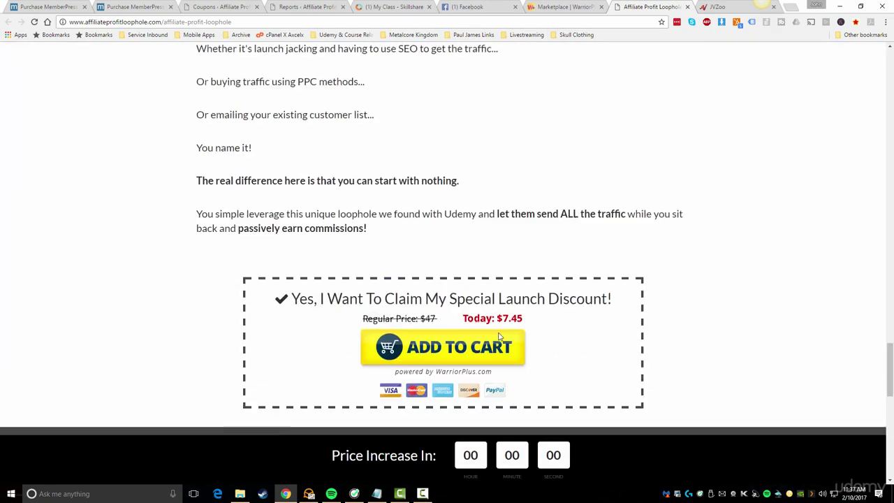
pyautogui.scroll(-7, 499, 332)
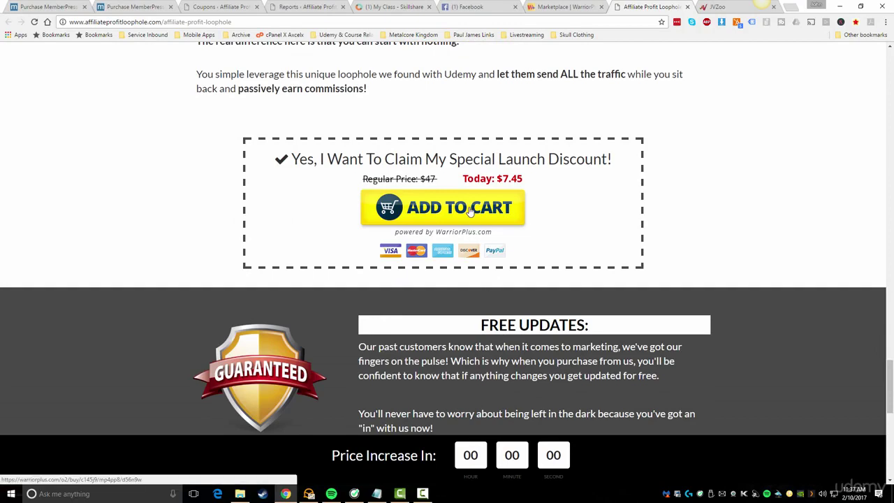
# Return to the WarriorPlus Marketplace and look through its product listings
pyautogui.click(556, 9)
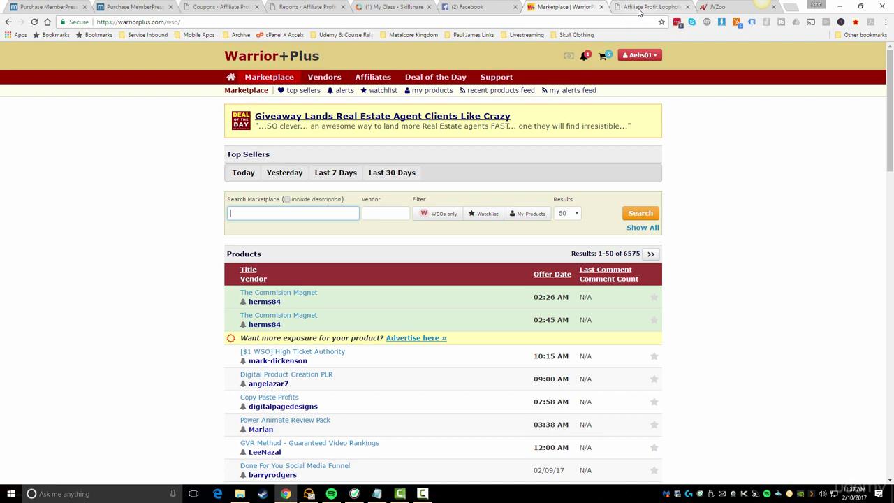
pyautogui.click(639, 10)
pyautogui.click(567, 8)
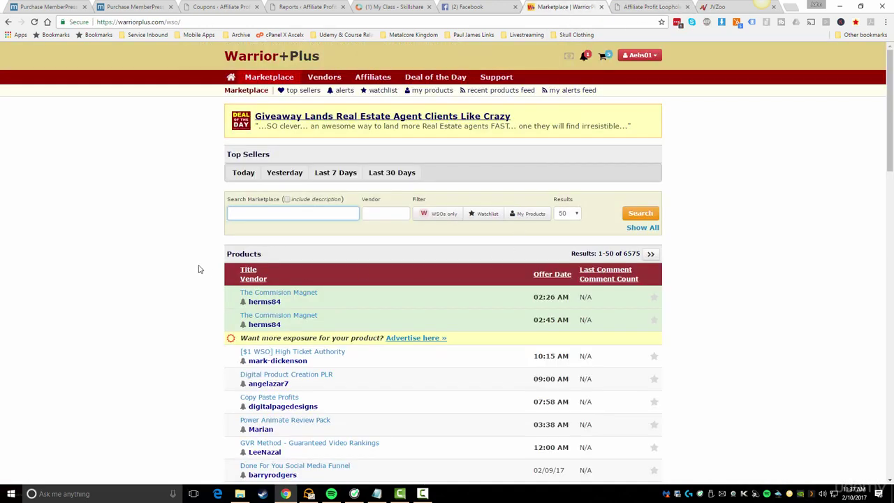
pyautogui.scroll(-3, 210, 340)
pyautogui.scroll(1, 217, 343)
pyautogui.scroll(2, 217, 343)
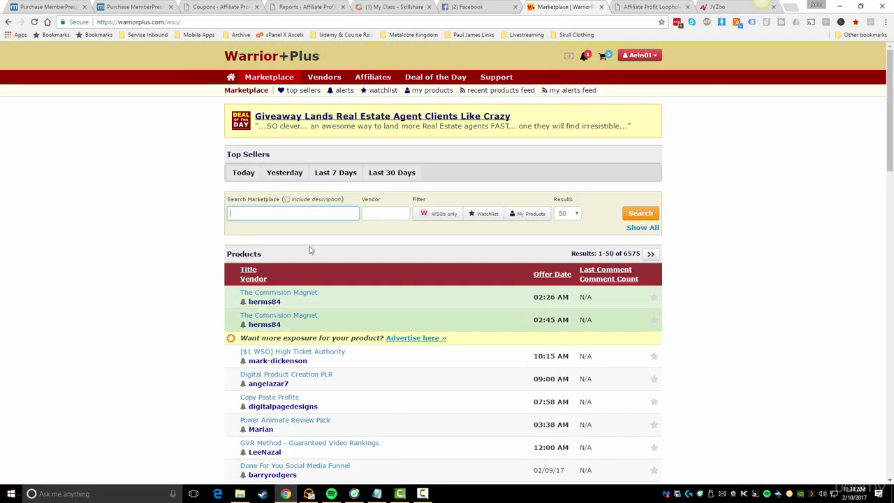
# Open the list of all affiliate offers on WarriorPlus and browse the products' sales, conversion and refund figures
pyautogui.click(373, 77)
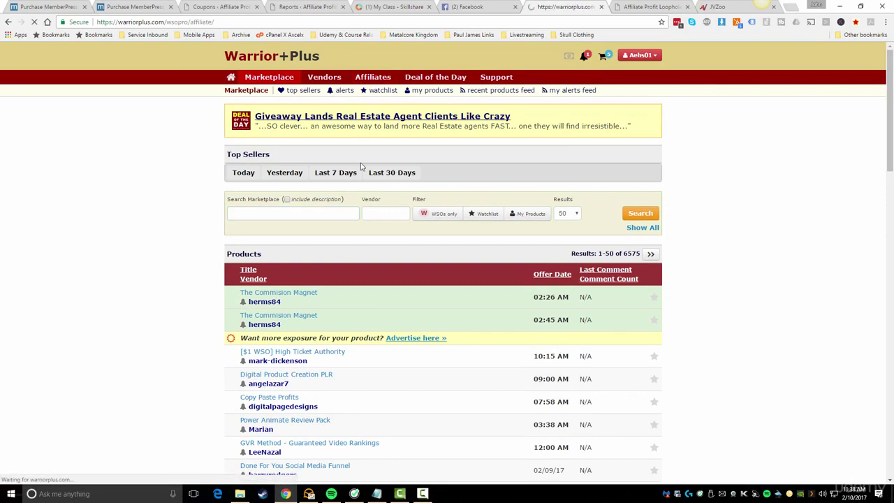
pyautogui.click(276, 91)
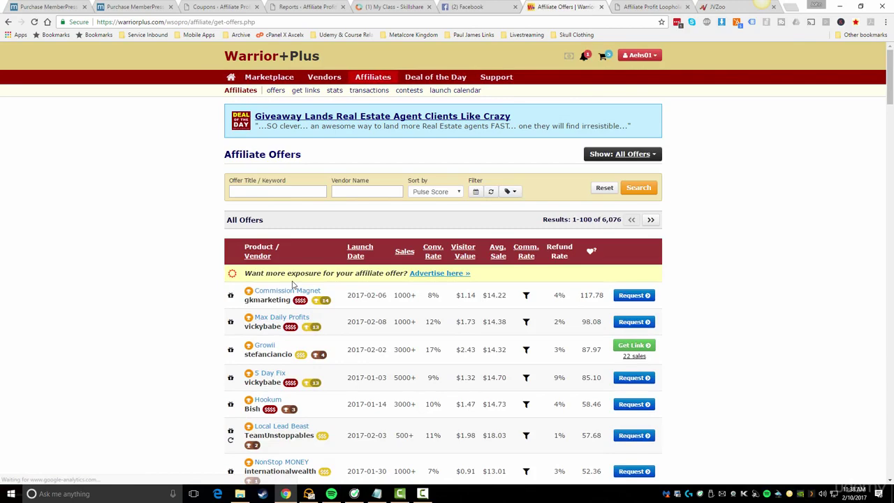
pyautogui.scroll(-3, 294, 285)
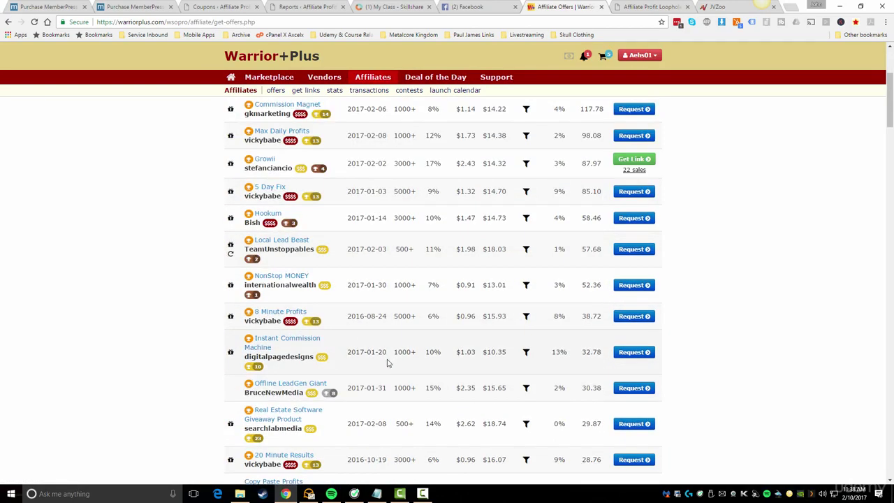
pyautogui.scroll(-3, 365, 429)
pyautogui.scroll(6, 369, 412)
# Search the affiliate offers for "affiliate profit" and examine the Affiliate Profit Loophole's sales figure and the other matching offers
pyautogui.click(270, 193)
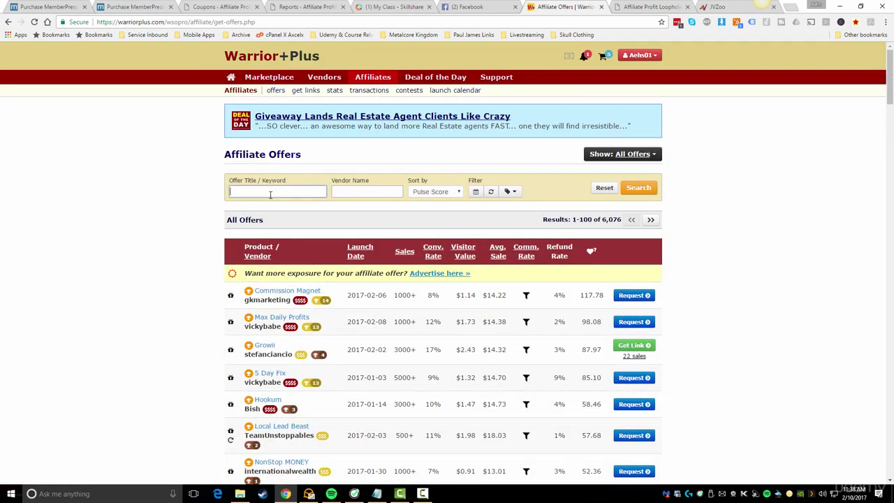
pyautogui.write('affiliat')
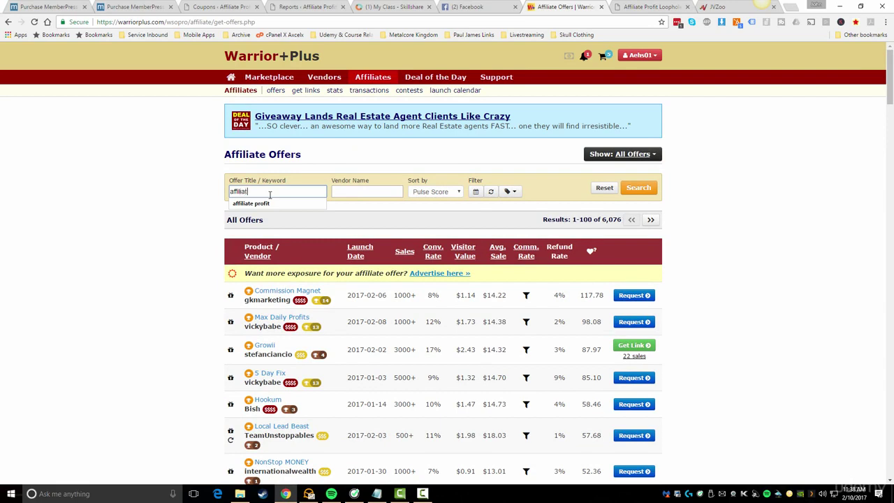
pyautogui.write('e profit')
pyautogui.click(637, 188)
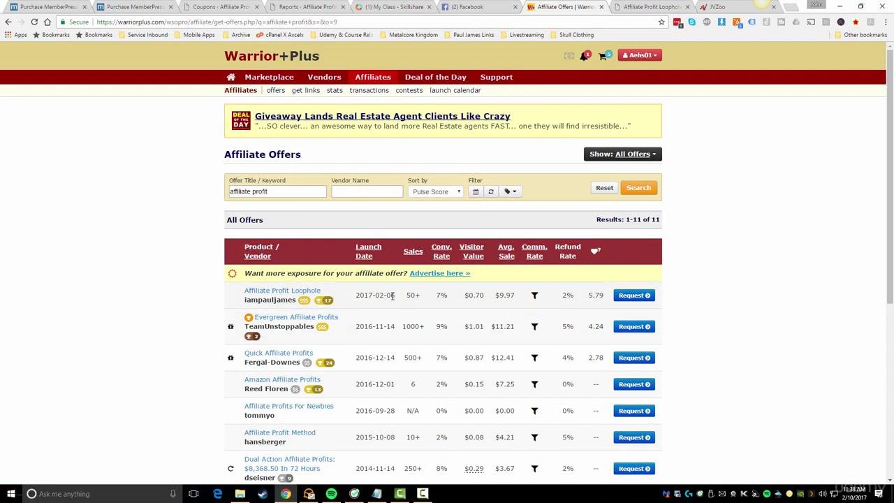
pyautogui.moveTo(407, 296); pyautogui.dragTo(420, 297)
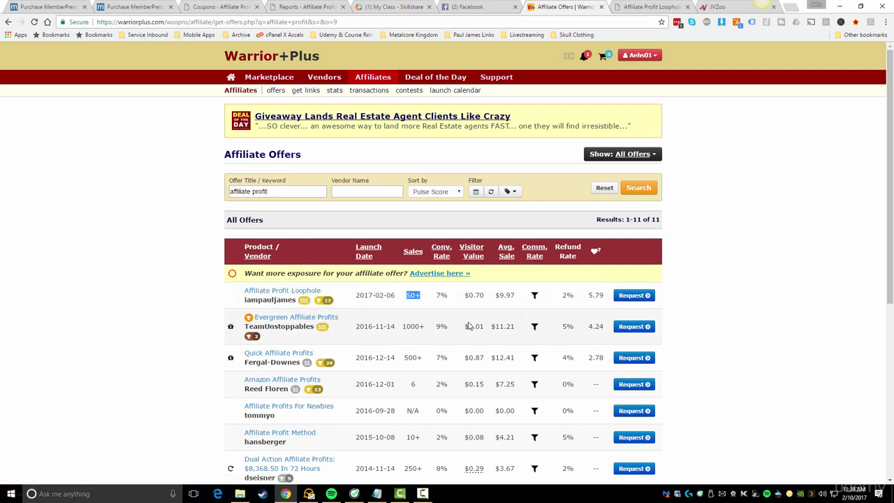
pyautogui.scroll(-2, 341, 377)
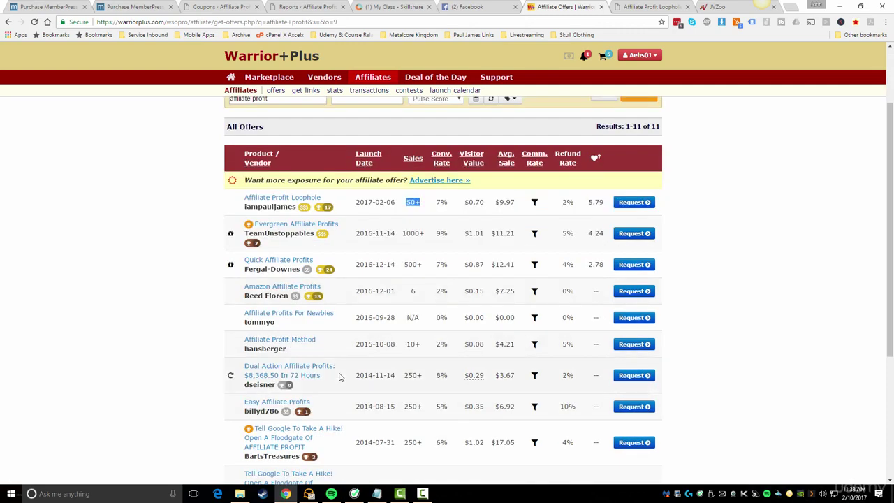
pyautogui.scroll(2, 341, 378)
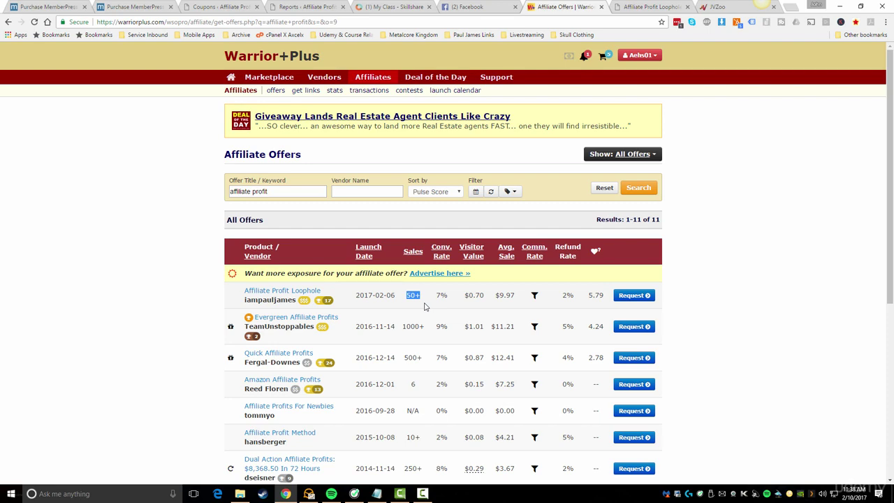
# Switch to the JVZoo site and look over its home page, including the payment, sales funnel and affiliate and seller sections
pyautogui.click(718, 7)
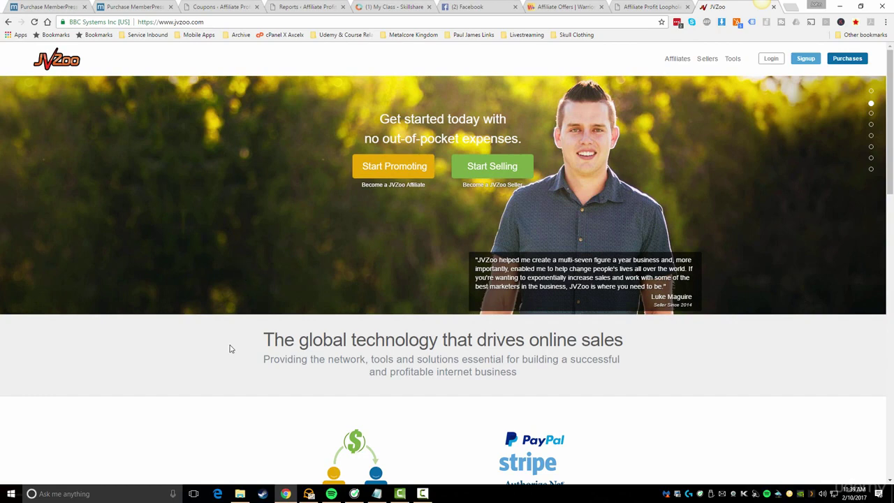
pyautogui.scroll(-4, 231, 347)
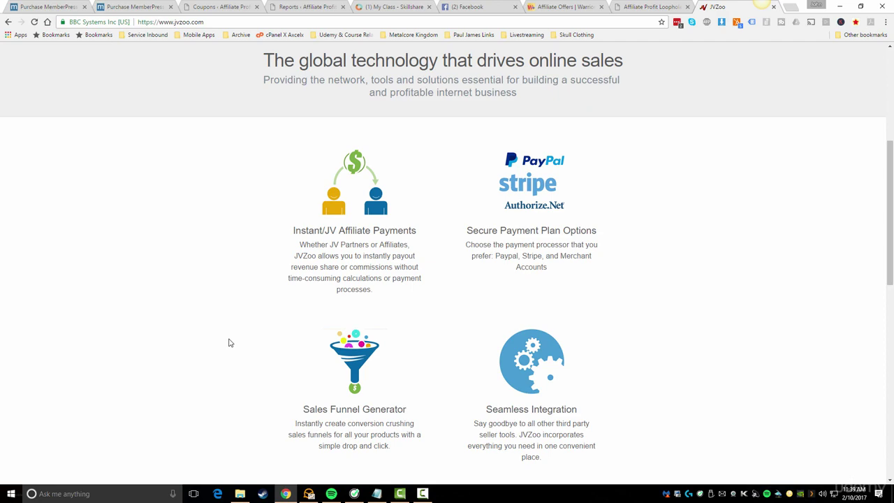
pyautogui.scroll(-8, 231, 343)
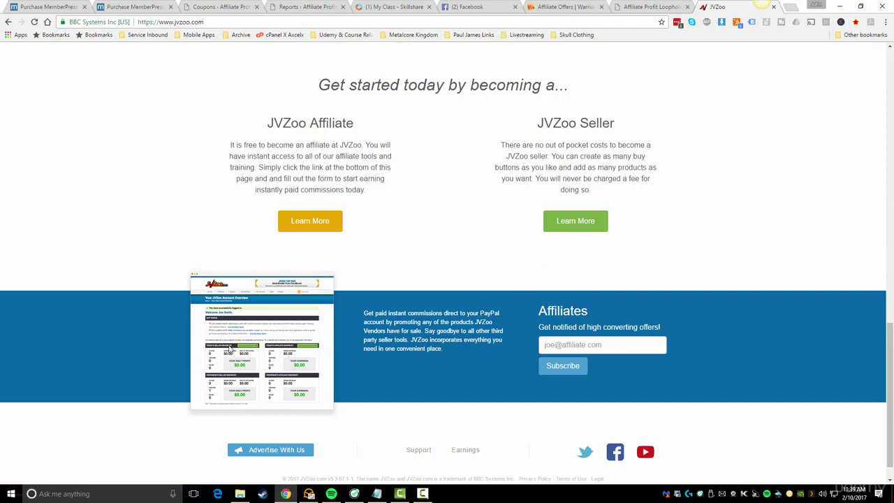
pyautogui.scroll(15, 231, 348)
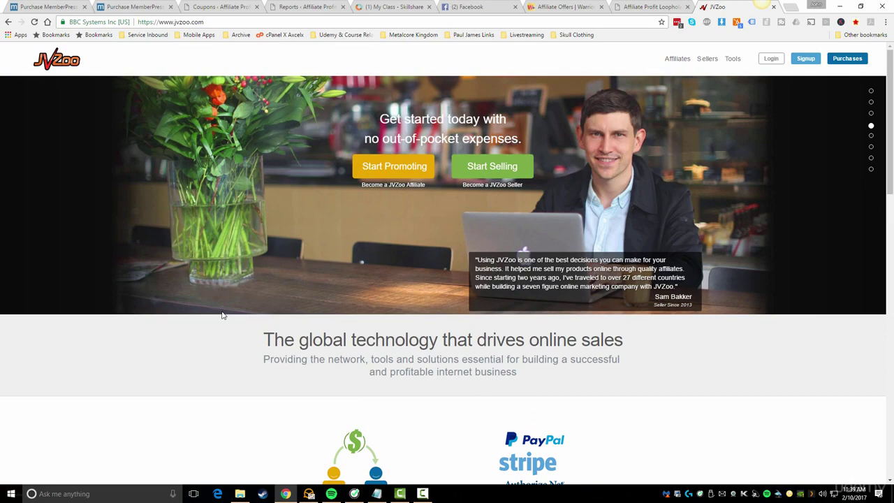
pyautogui.scroll(-3, 222, 315)
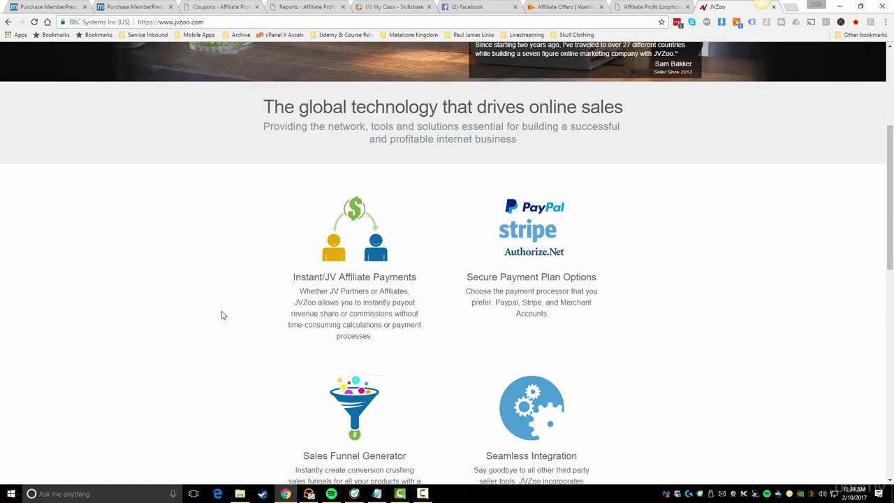
pyautogui.scroll(3, 222, 315)
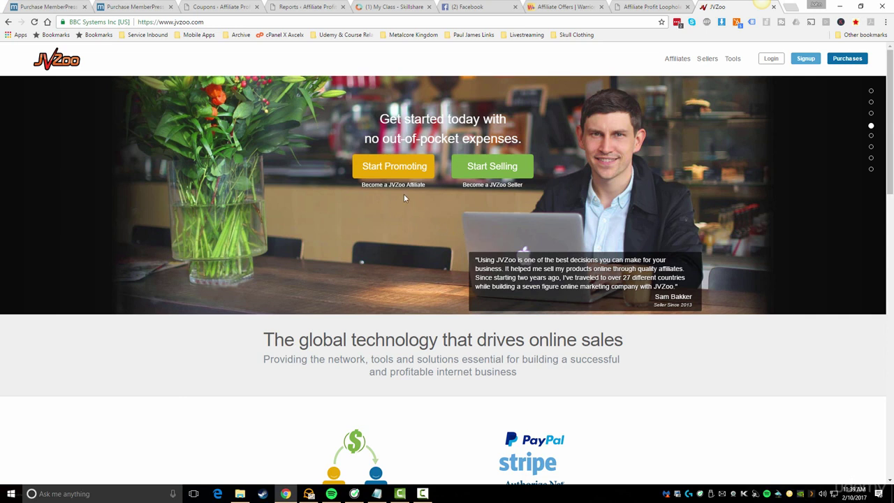
# Go to zaxaa.com and look through the home page's overview of offer publishing, upsells and email features
pyautogui.click(309, 22)
pyautogui.write('zaxaa')
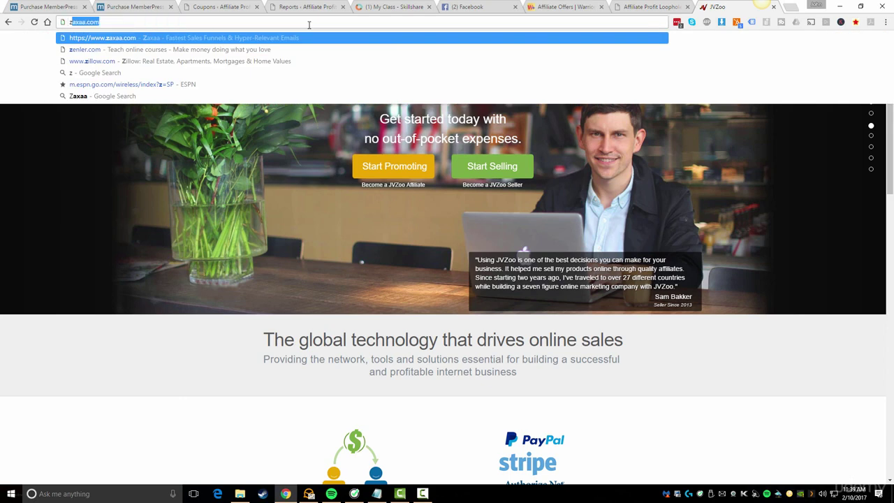
pyautogui.press('Return')
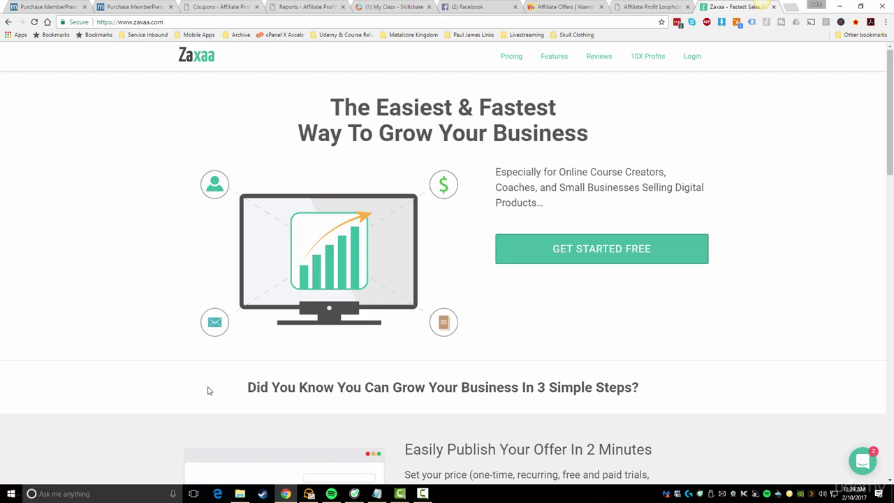
pyautogui.scroll(-5, 208, 390)
pyautogui.scroll(-4, 207, 391)
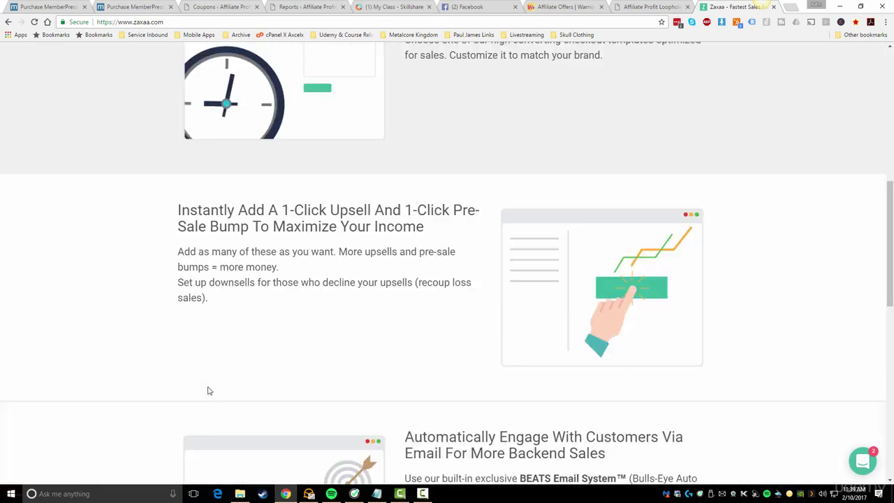
pyautogui.scroll(-4, 207, 390)
pyautogui.scroll(4, 210, 394)
pyautogui.scroll(10, 212, 396)
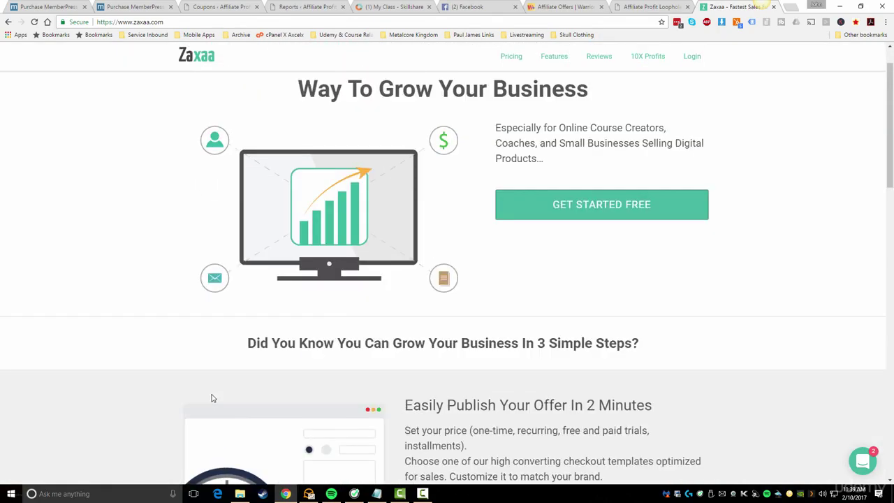
pyautogui.click(515, 59)
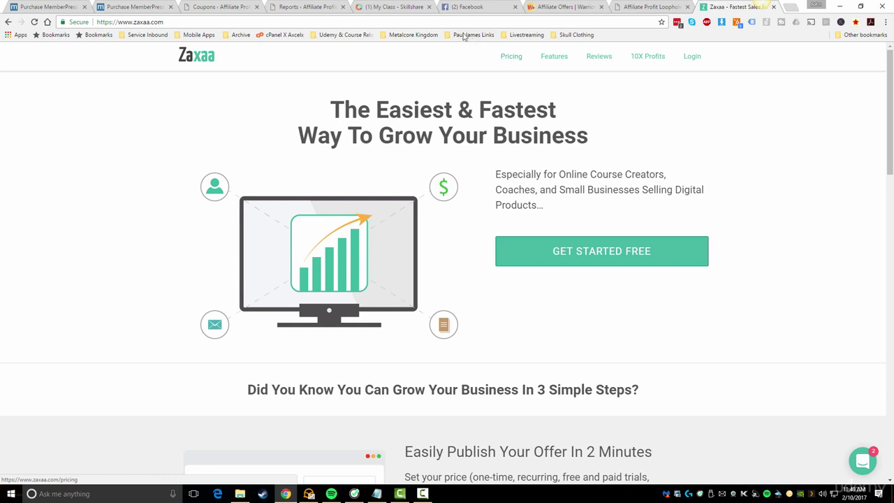
# Search Google for "gumroad", open the official Gumroad site and glance over its home page
pyautogui.click(443, 22)
pyautogui.write('gum')
pyautogui.press('Delete')
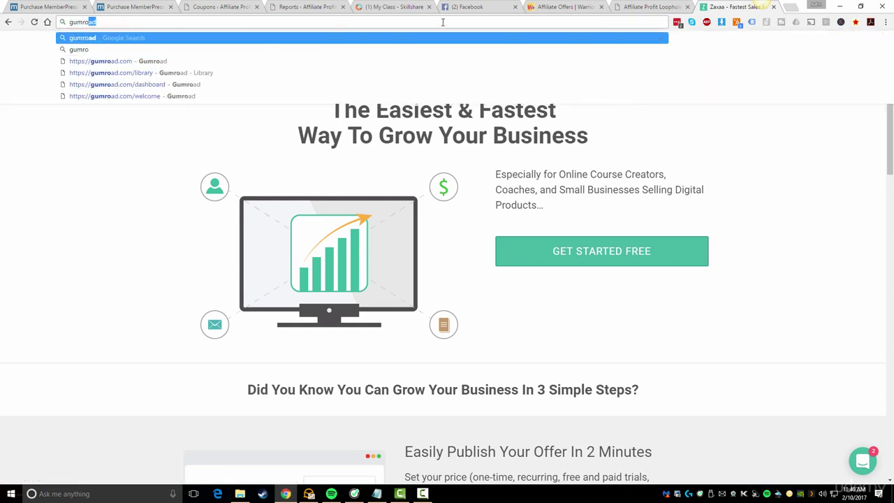
pyautogui.press('Return')
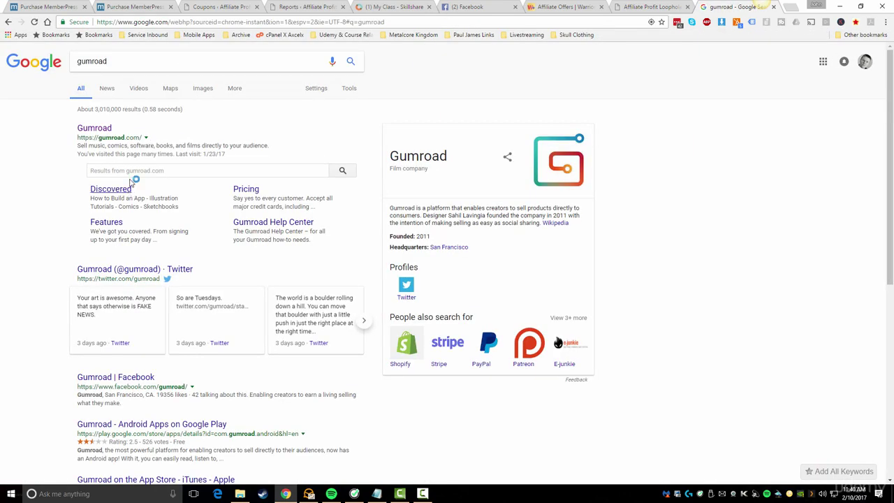
pyautogui.click(104, 129)
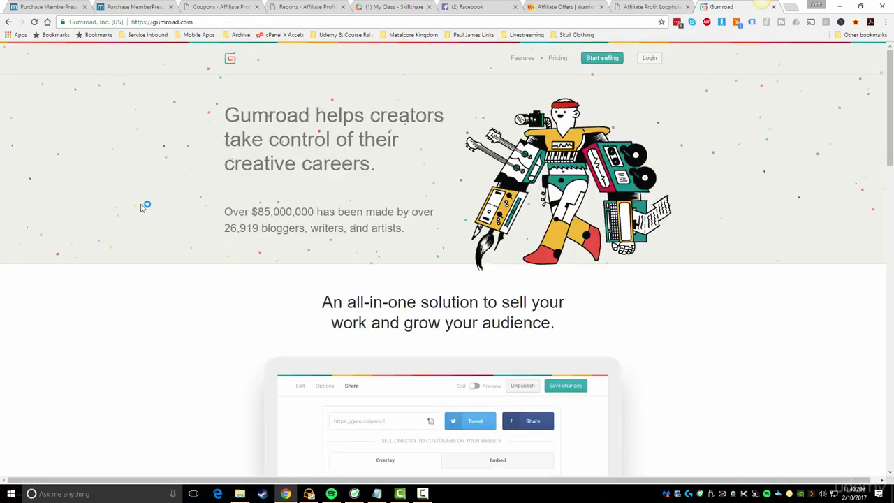
pyautogui.scroll(-4, 253, 359)
pyautogui.scroll(4, 250, 415)
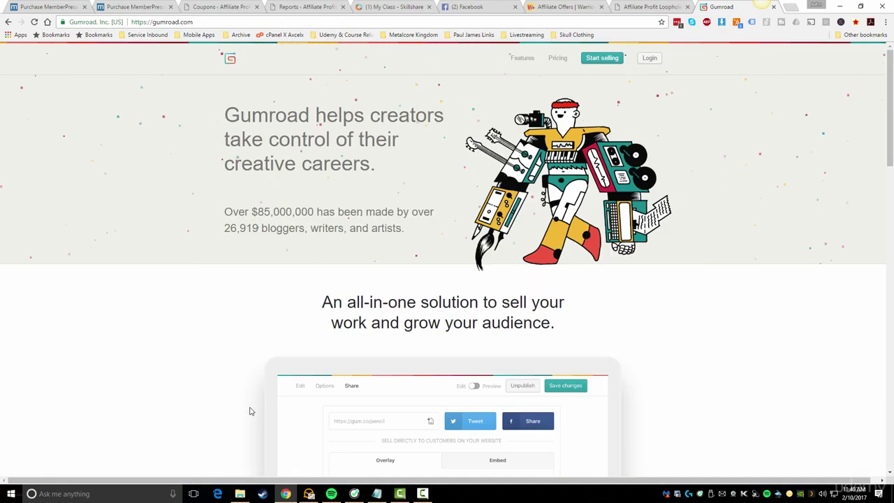